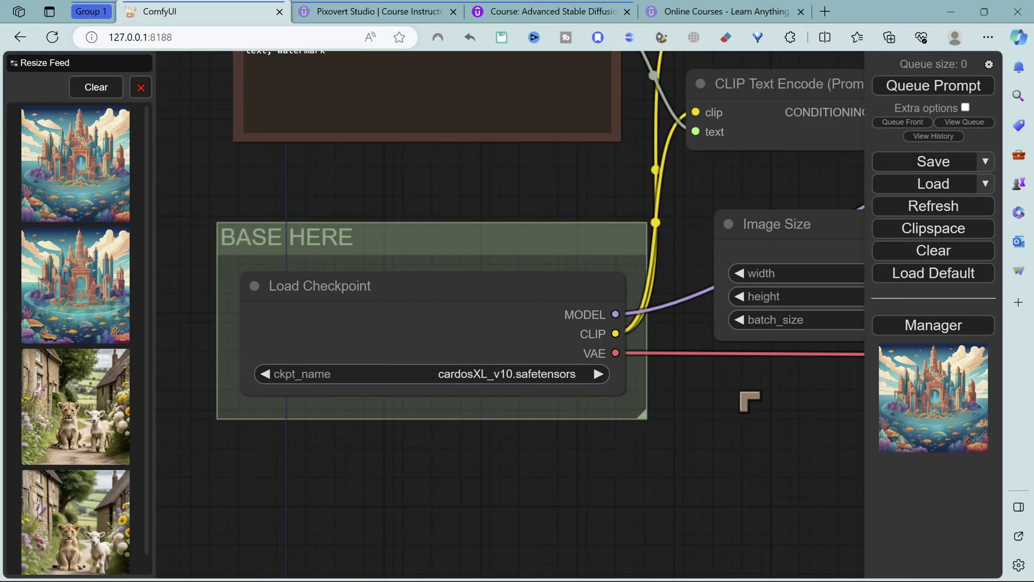
Pan between the base KSampler with its saved image and the refiner KSampler to compare them
left_click_drag(743, 394, 264, 485)
scroll(634, 483, "down", 2)
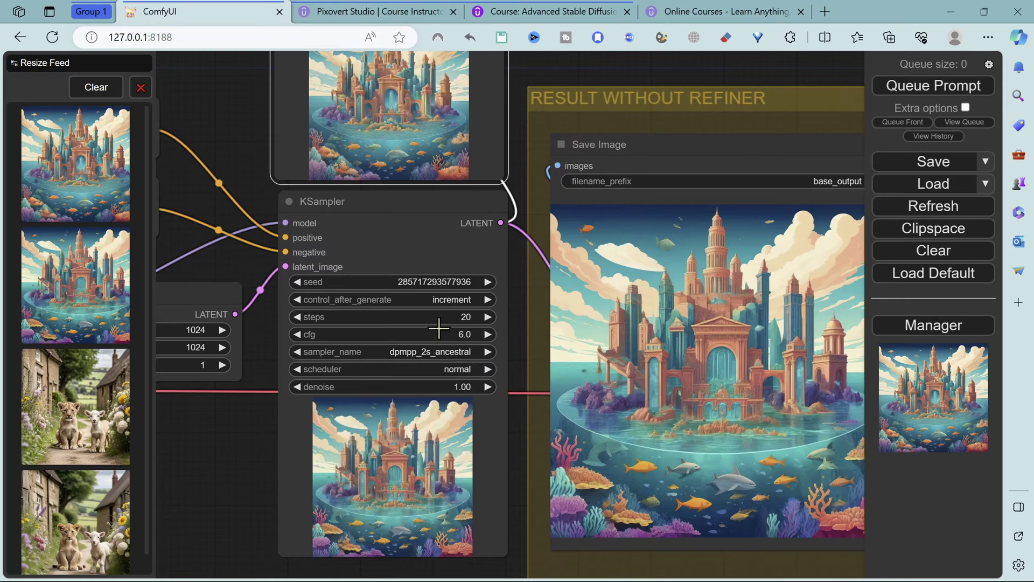
scroll(479, 316, "up", 1)
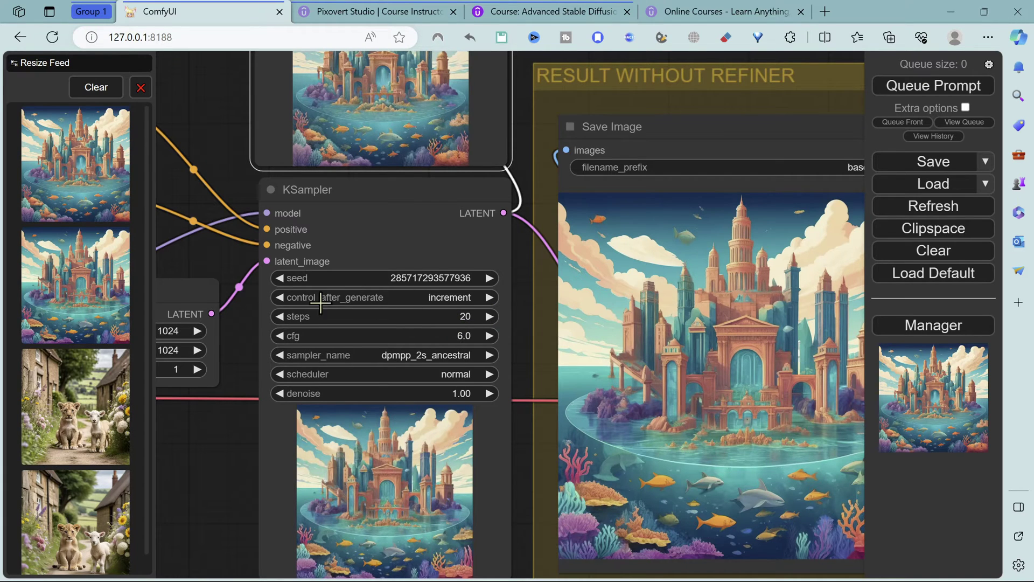
left_click_drag(577, 388, 573, 544)
left_click_drag(549, 180, 650, 420)
scroll(584, 369, "up", 2)
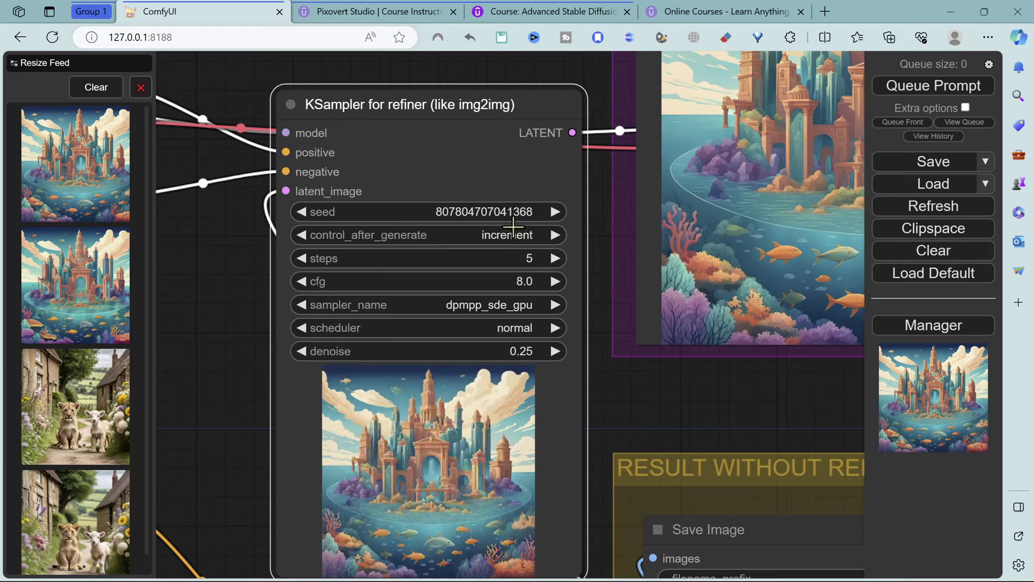
scroll(574, 326, "down", 1)
left_click_drag(618, 408, 550, 219)
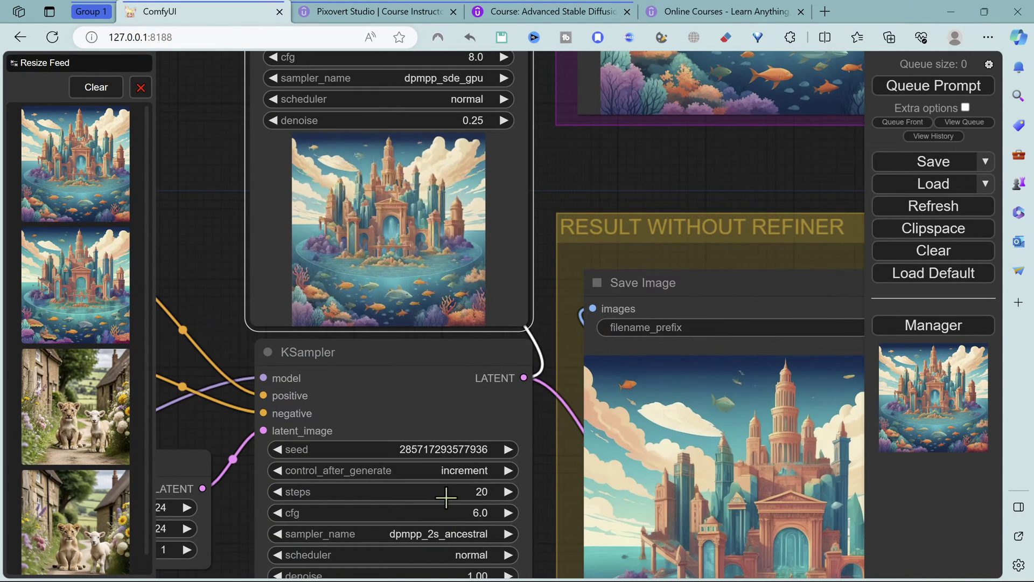
left_click_drag(600, 162, 514, 18)
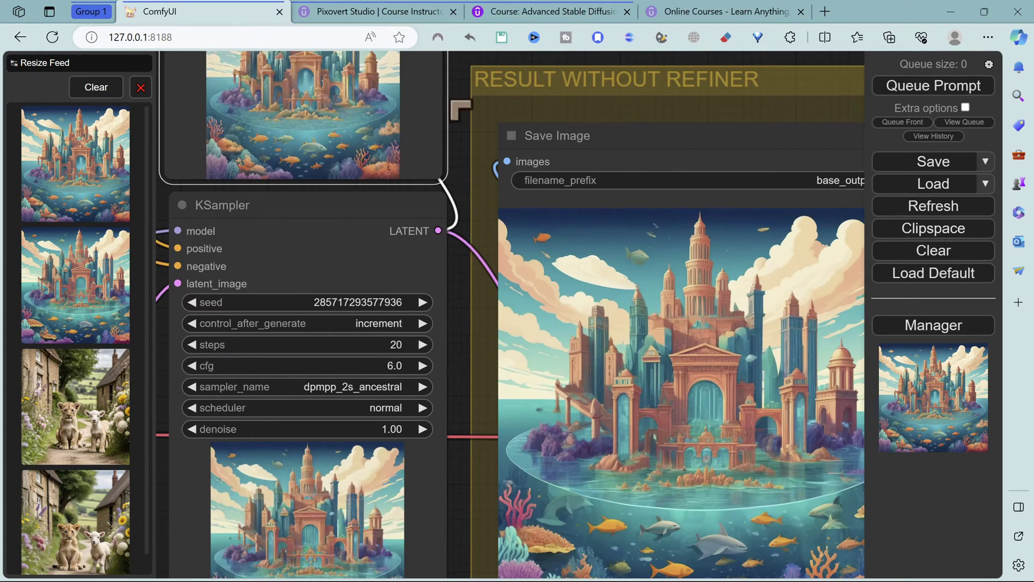
left_click_drag(466, 114, 779, 485)
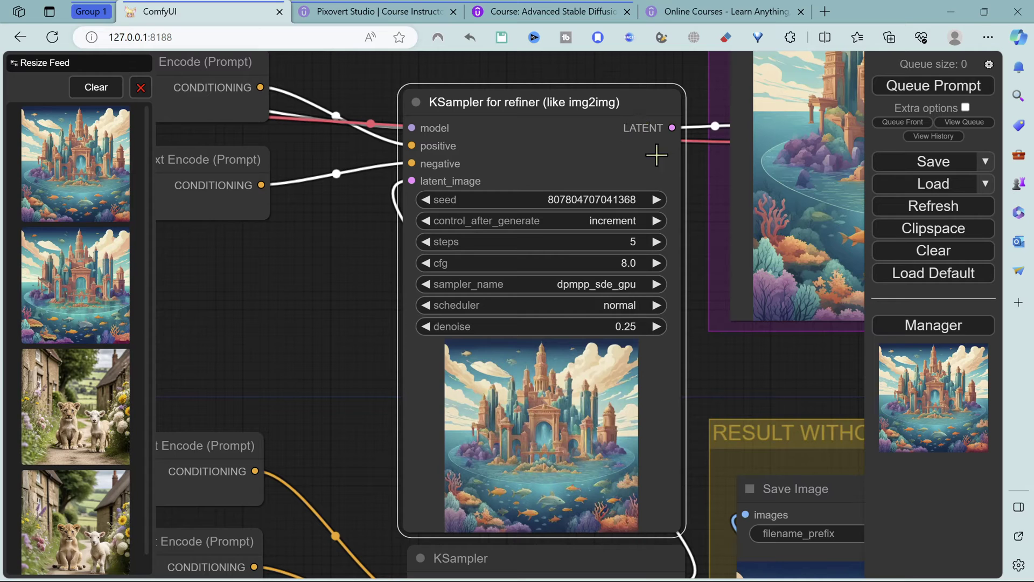
left_click_drag(702, 252, 662, 258)
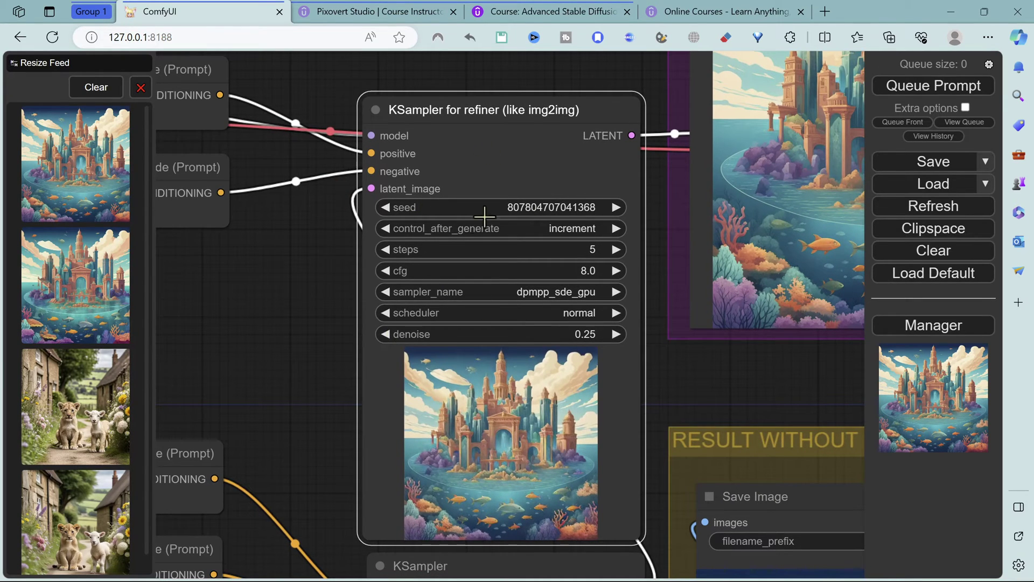
left_click_drag(312, 437, 334, 143)
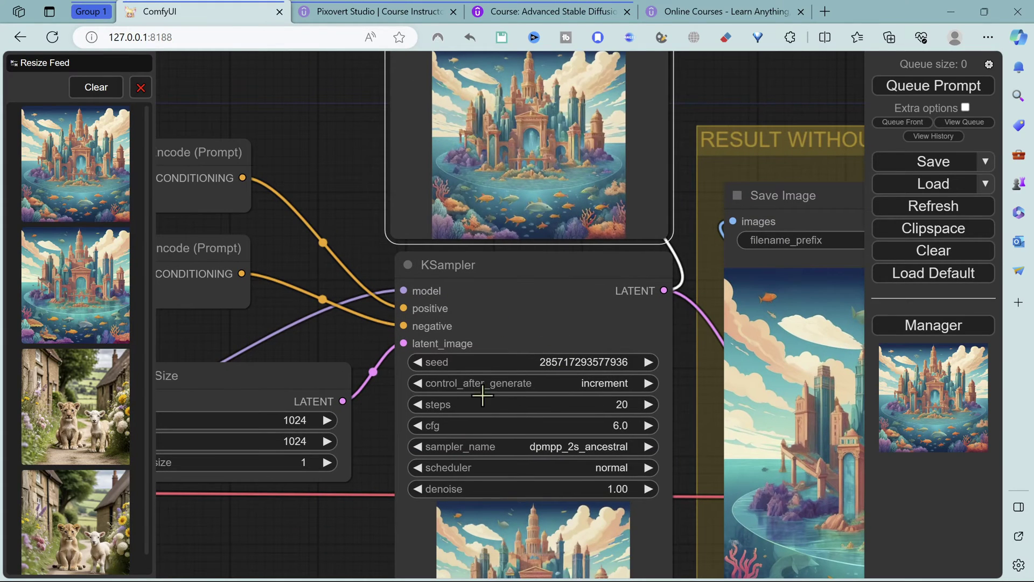
left_click_drag(334, 109, 344, 451)
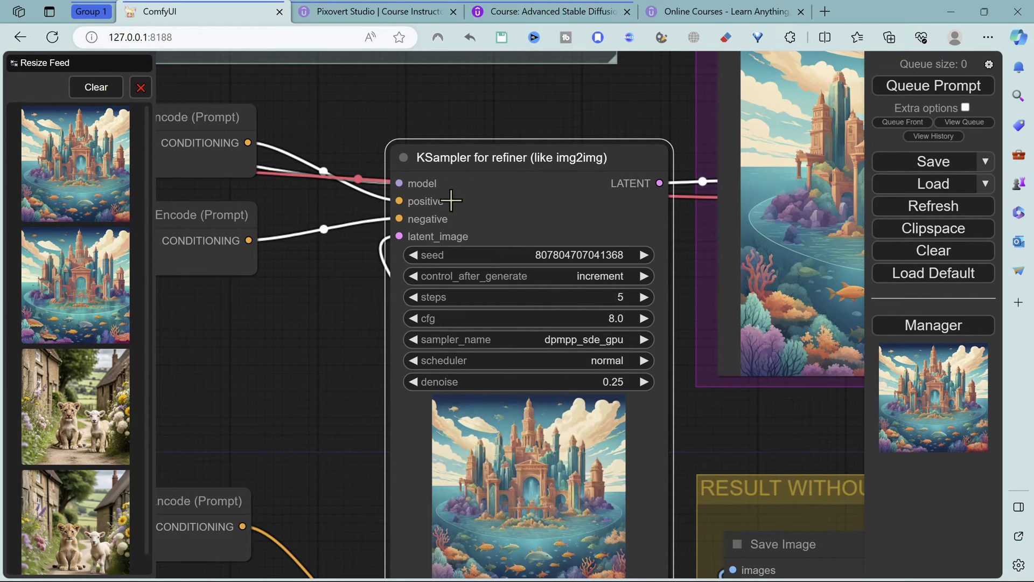
Look through the sampling node category for KSampler (Advanced) without adding anything
right_click(386, 86)
left_click(410, 91)
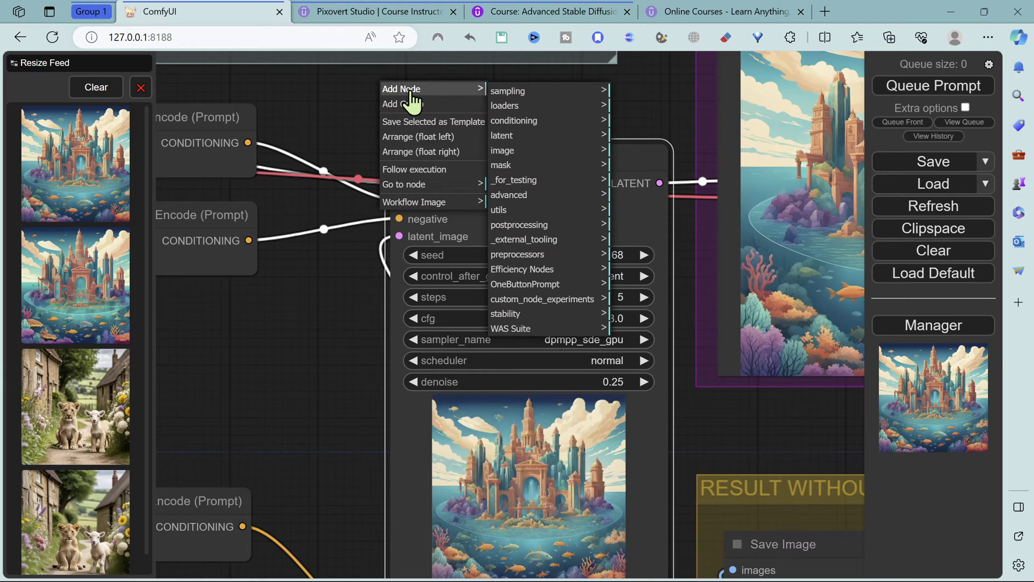
left_click(526, 93)
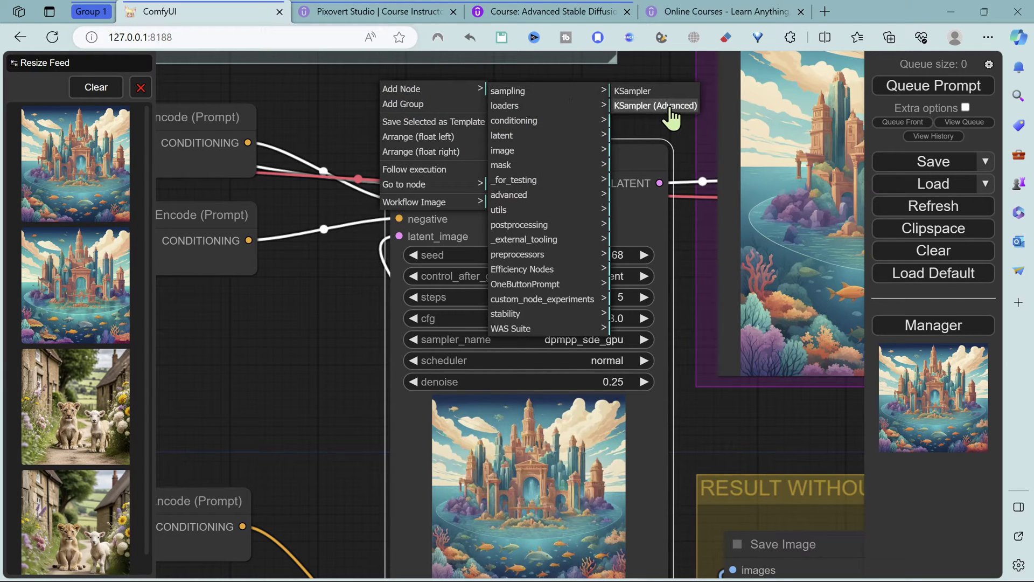
left_click(346, 119)
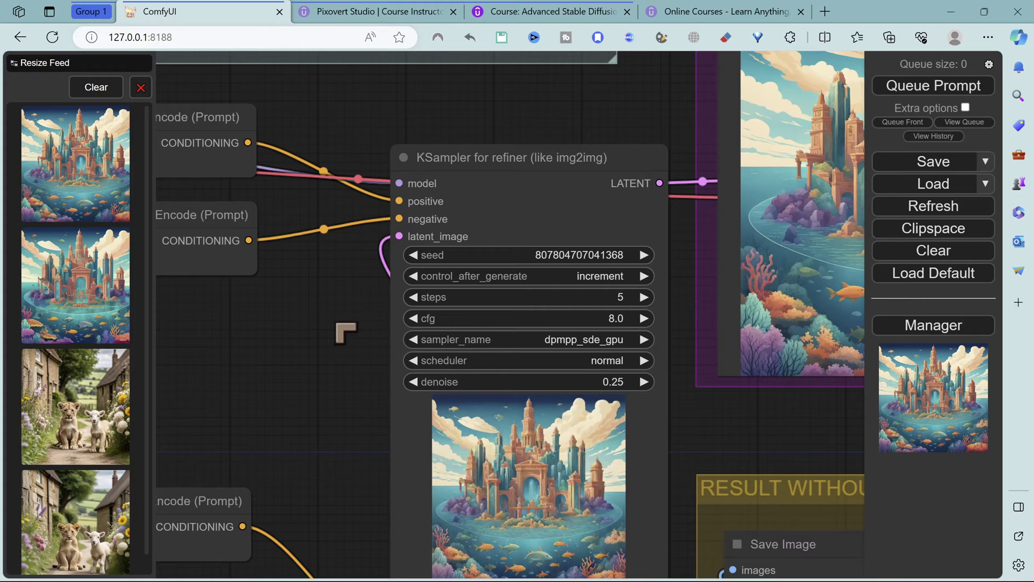
Frame the refiner KSampler, its result image, and the prompt and checkpoint nodes together
scroll(520, 394, "down", 1)
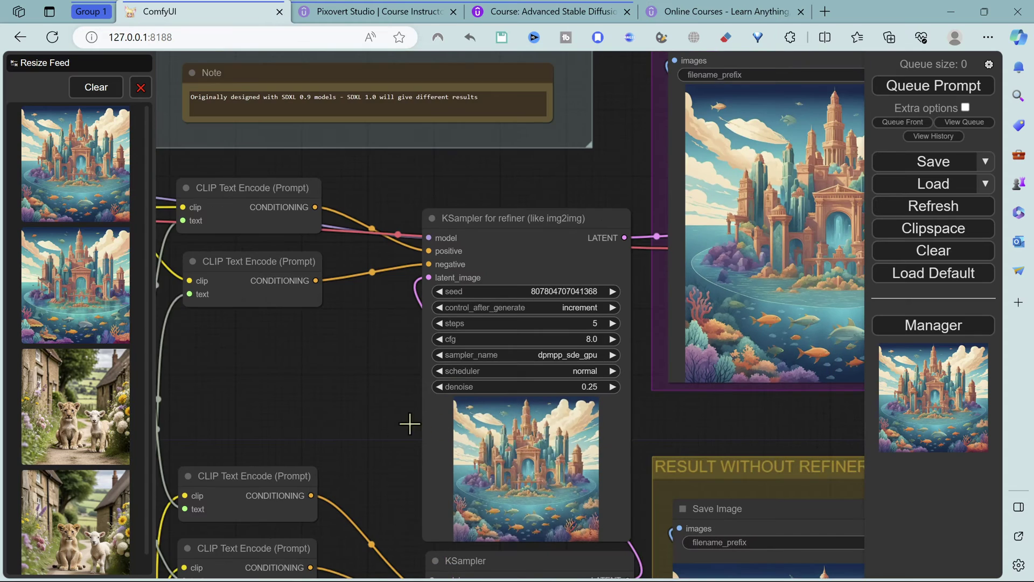
scroll(411, 425, "down", 1)
scroll(399, 316, "down", 1)
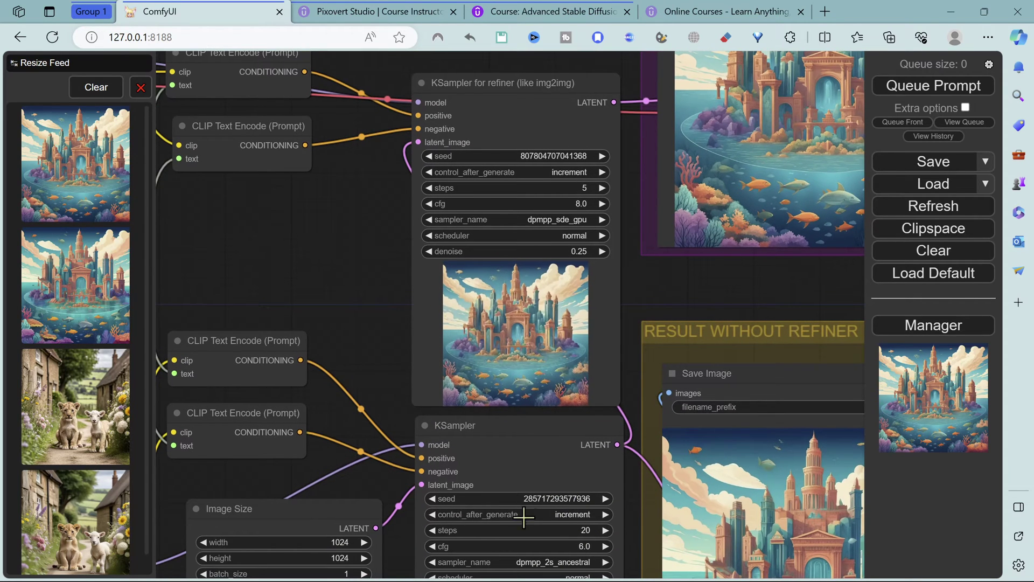
scroll(562, 526, "up", 2)
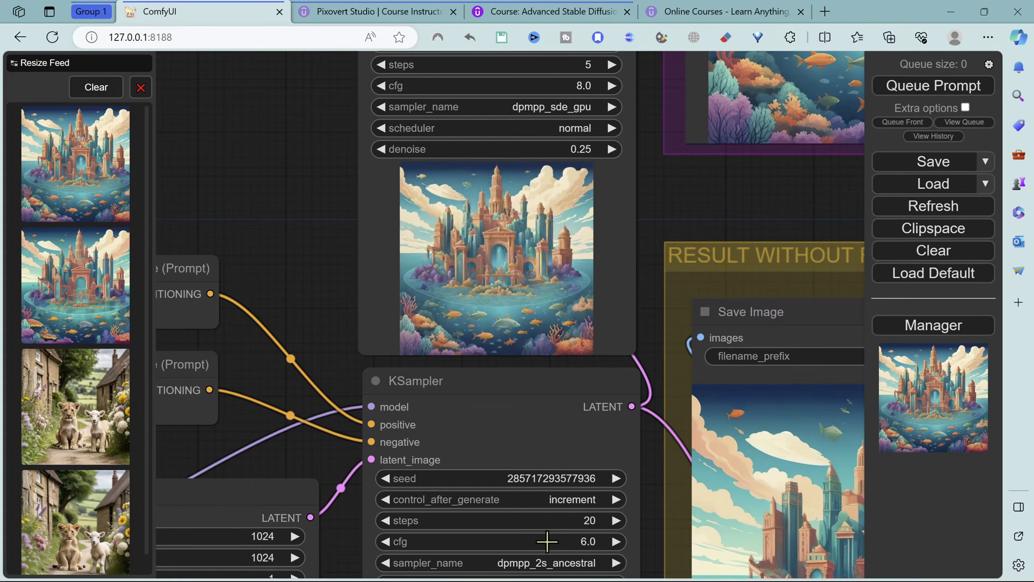
left_click_drag(218, 151, 297, 309)
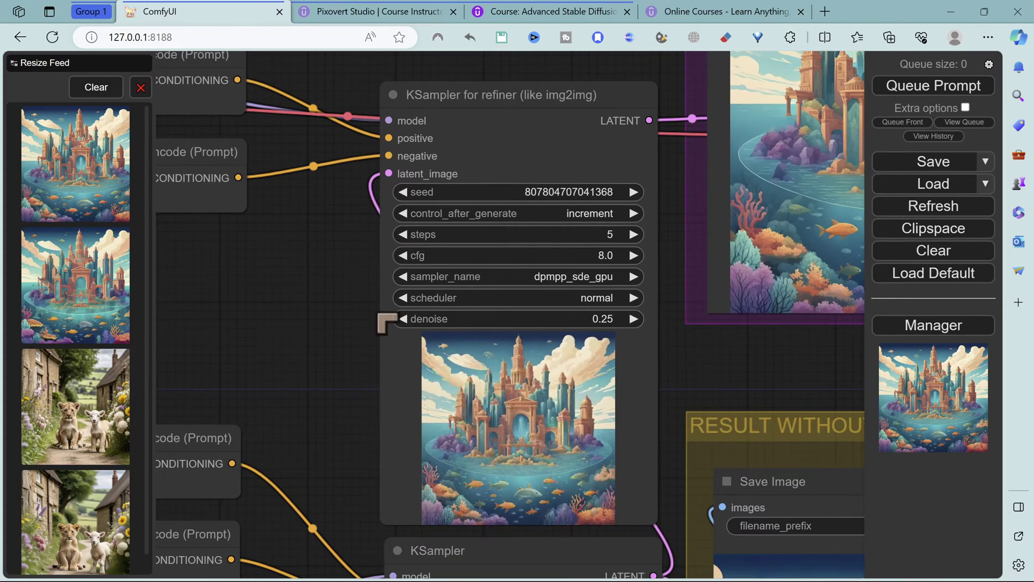
scroll(543, 260, "down", 4)
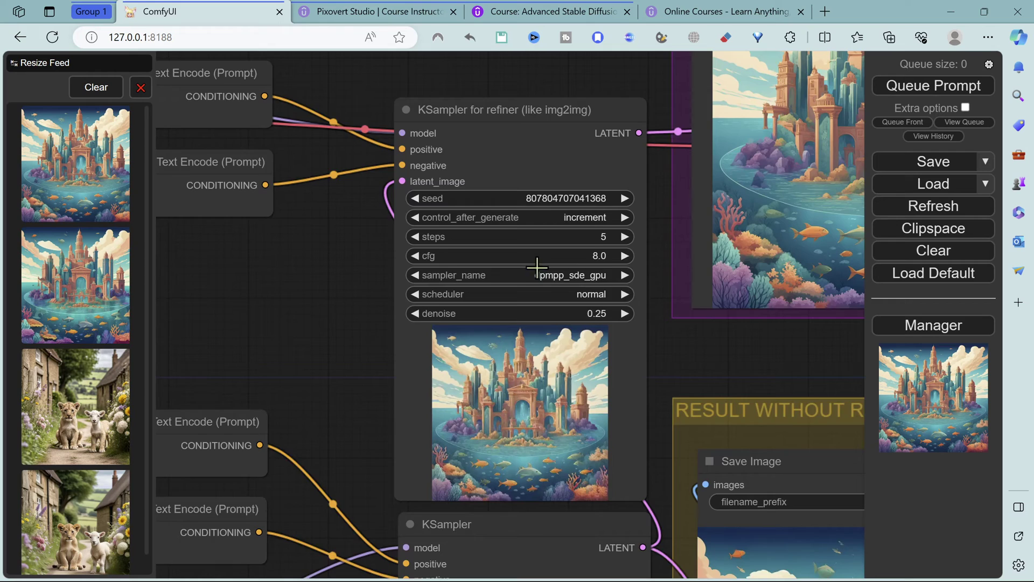
left_click_drag(785, 358, 515, 473)
scroll(561, 214, "up", 5)
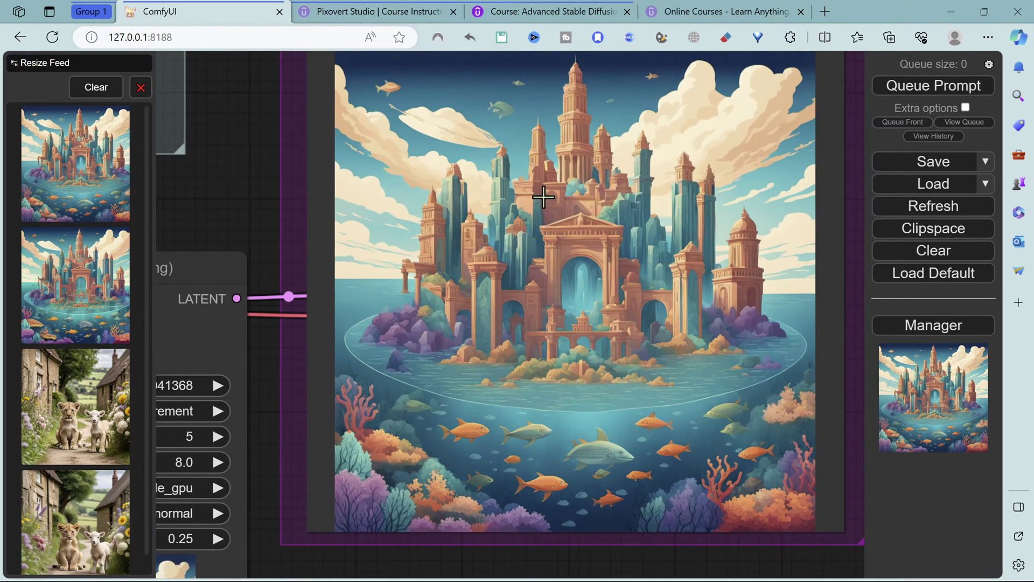
scroll(538, 195, "down", 6)
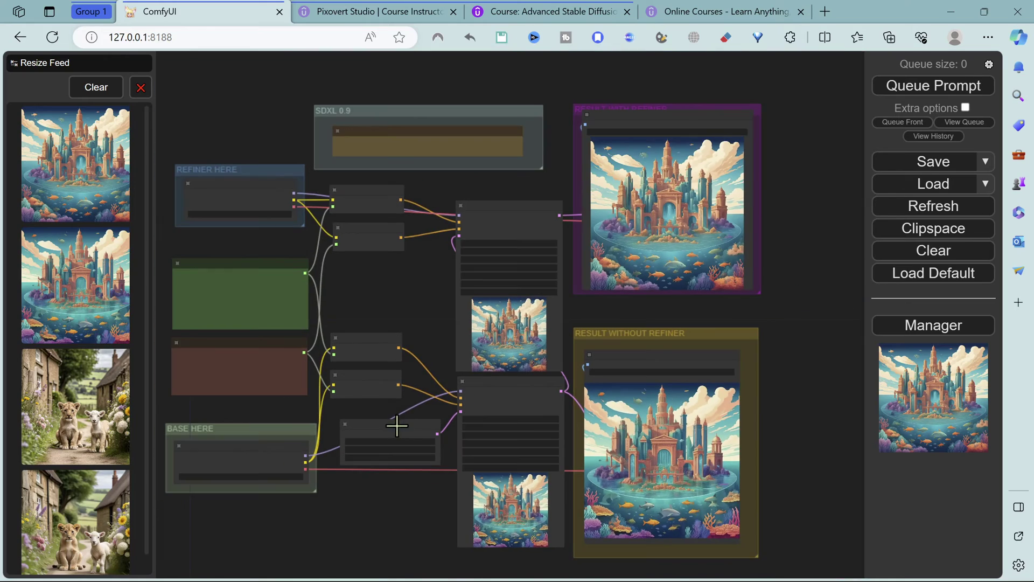
left_click_drag(355, 515, 427, 485)
scroll(509, 485, "up", 4)
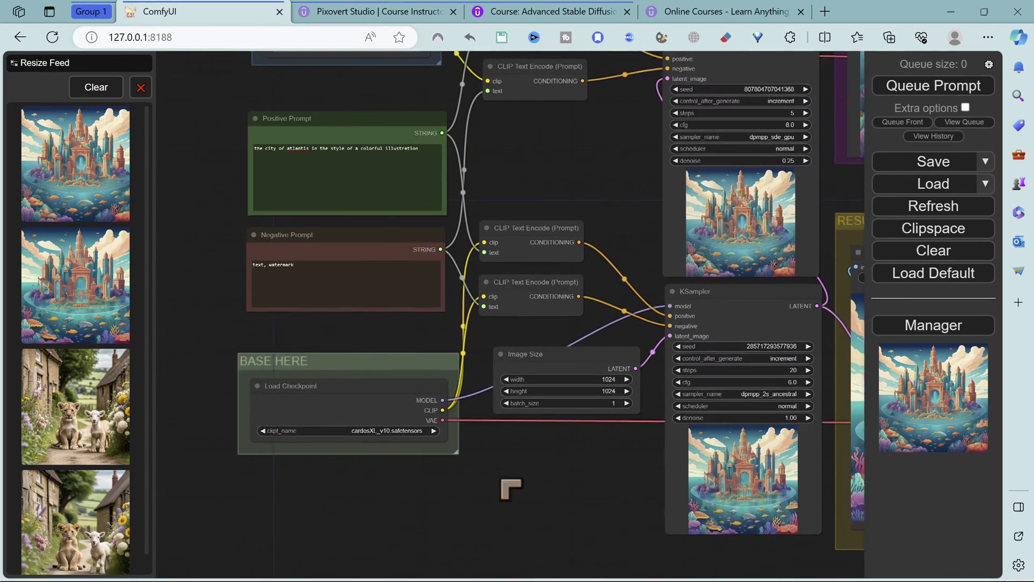
left_click_drag(509, 485, 453, 522)
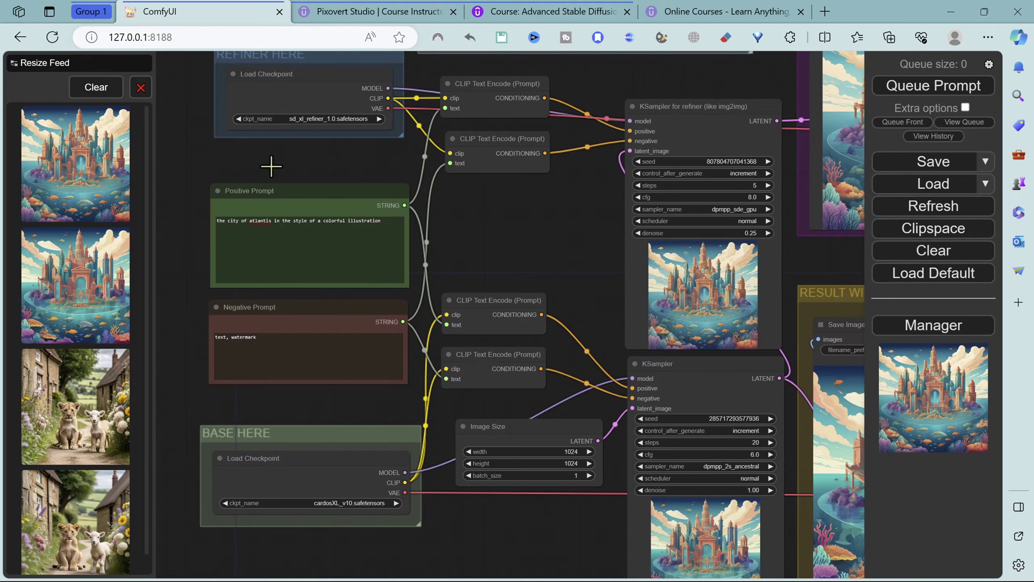
left_click_drag(491, 536, 547, 569)
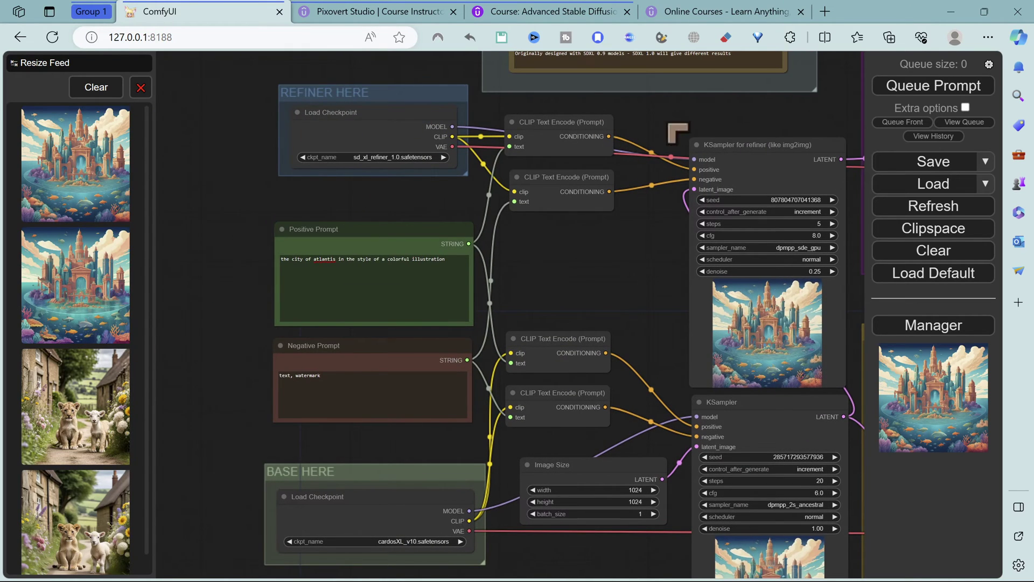
Review both saved result images, the refiner checkpoint and prompt nodes, and the SDXL 0.9 note group
left_click_drag(706, 128, 375, 156)
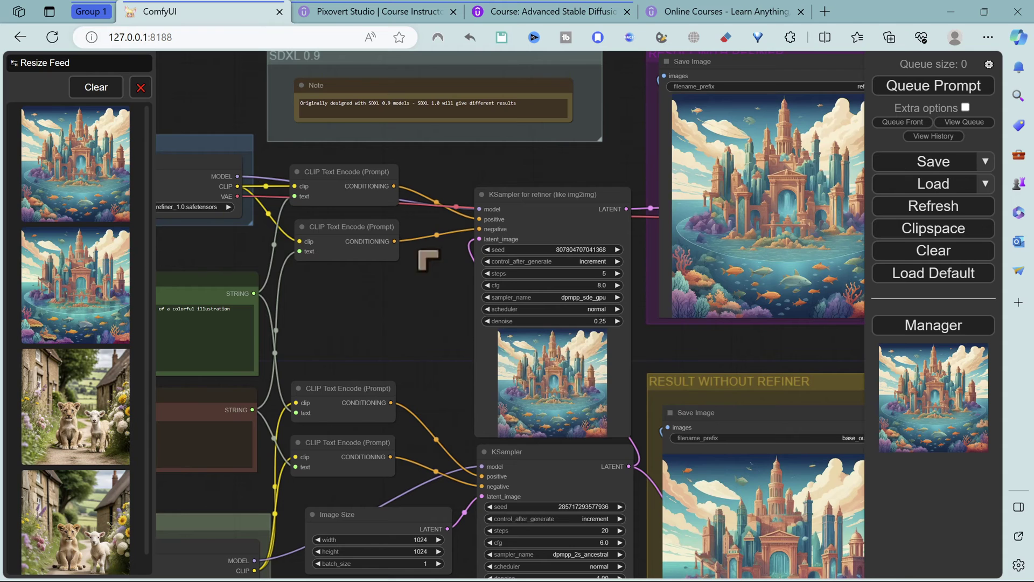
left_click_drag(557, 177, 534, 135)
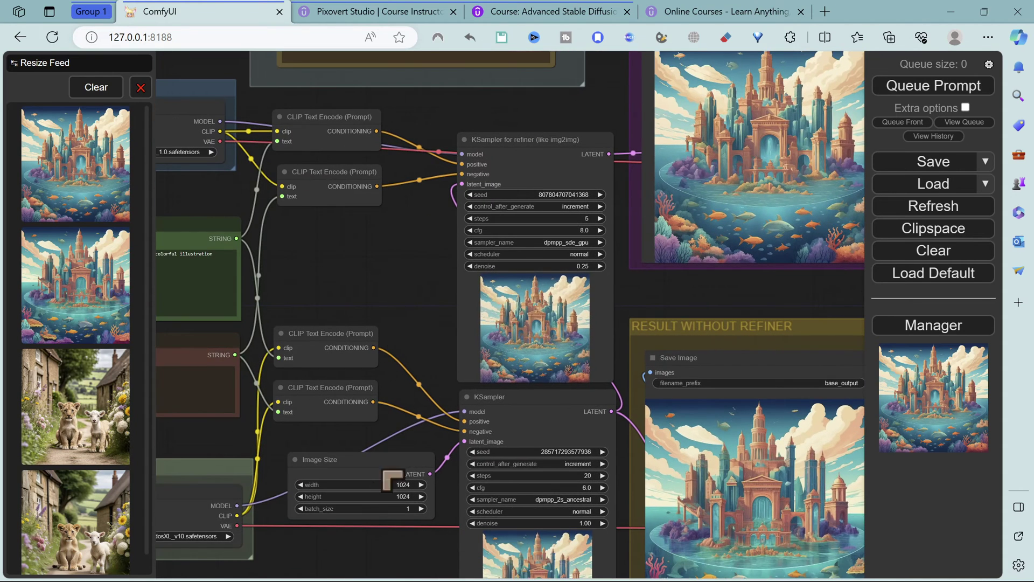
left_click_drag(409, 561, 303, 394)
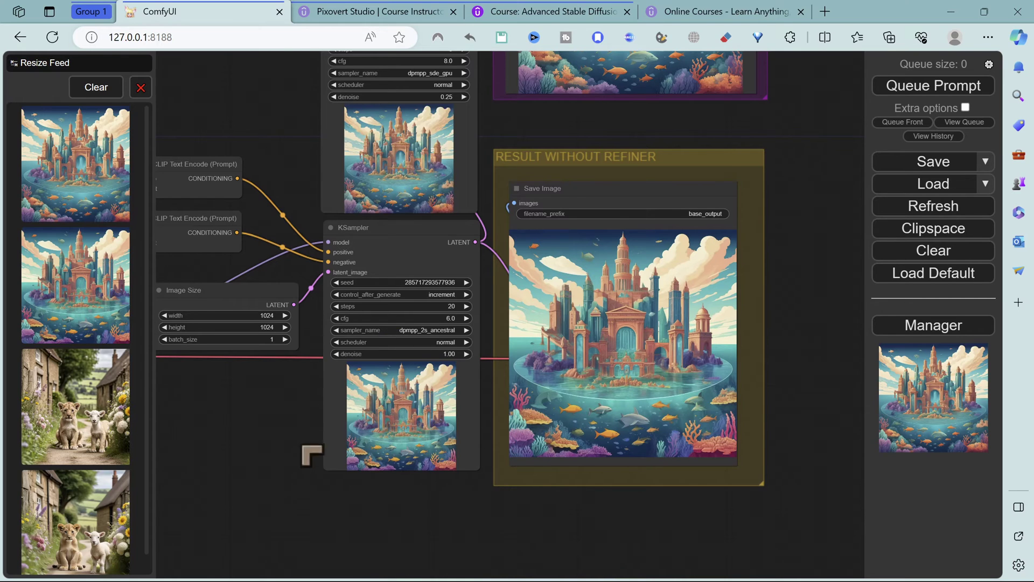
left_click_drag(284, 454, 601, 581)
left_click_drag(215, 123, 330, 123)
left_click_drag(270, 146, 214, 286)
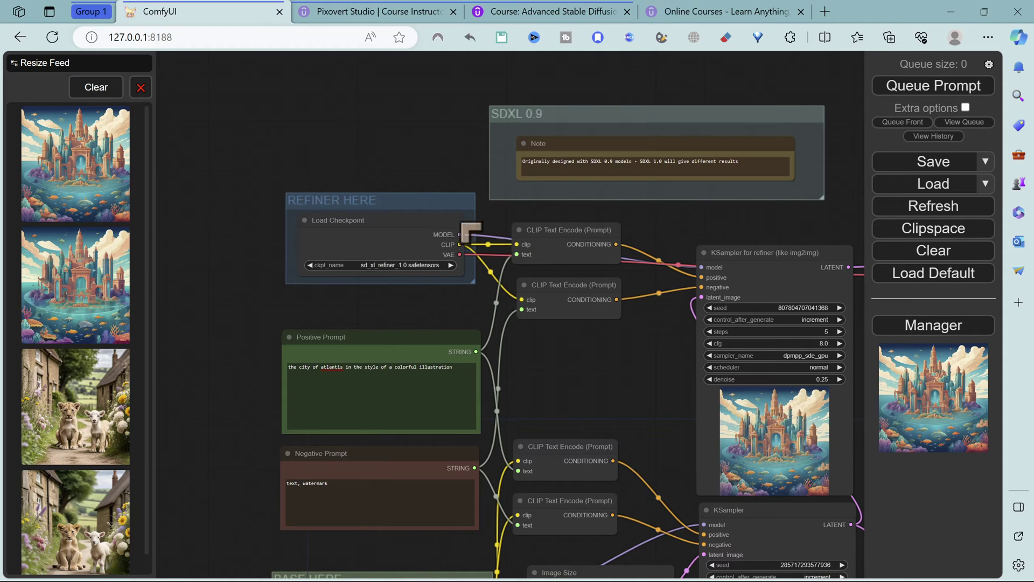
scroll(439, 229, "down", 2)
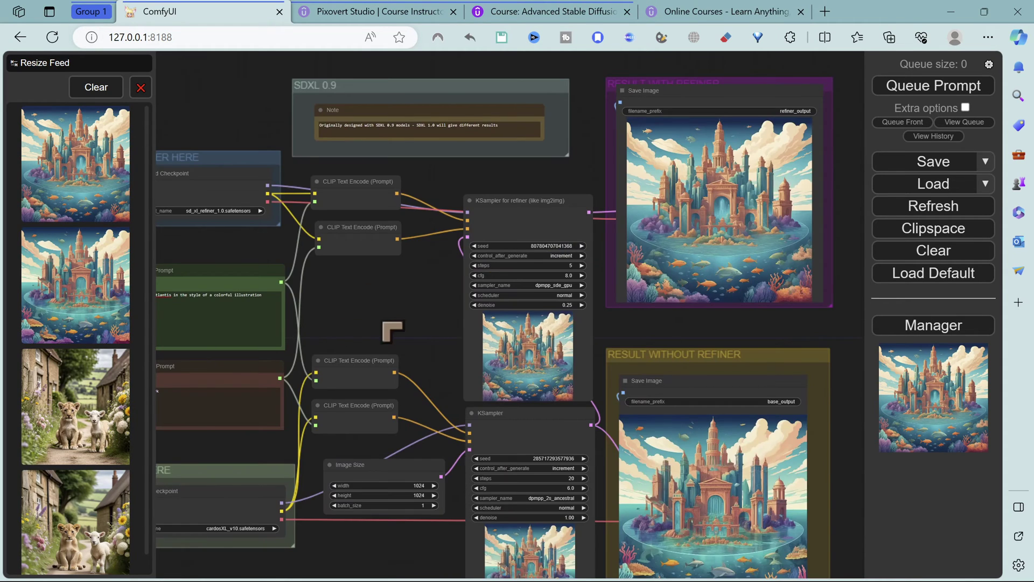
scroll(392, 330, "up", 1)
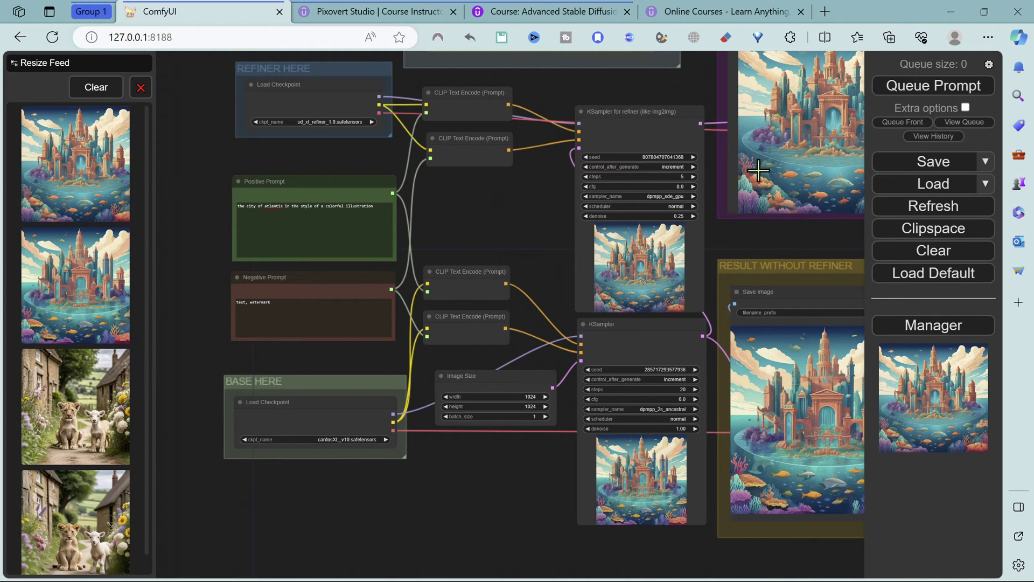
left_click_drag(491, 242, 496, 297)
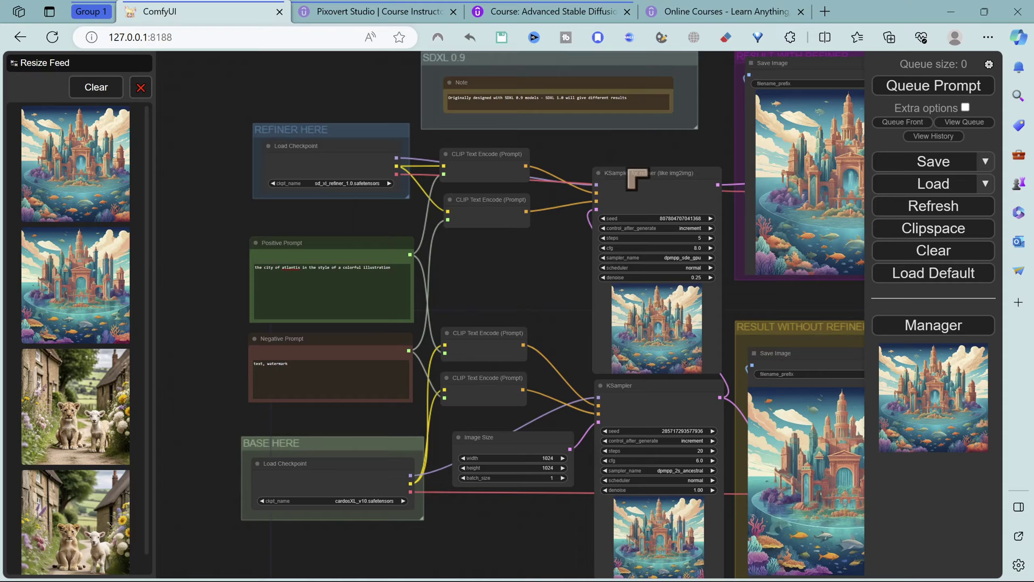
left_click_drag(343, 94, 323, 166)
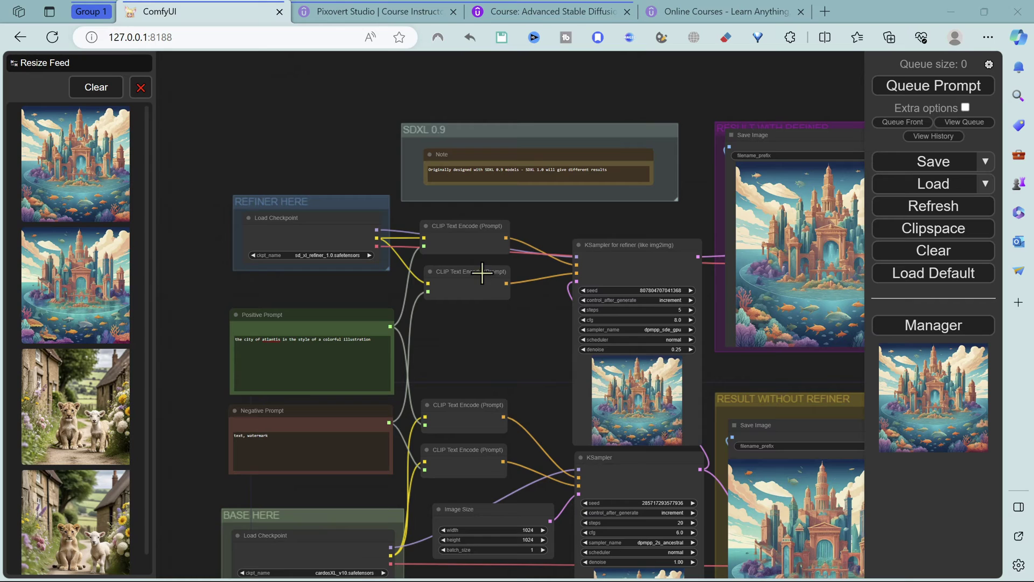
left_click_drag(557, 370, 431, 312)
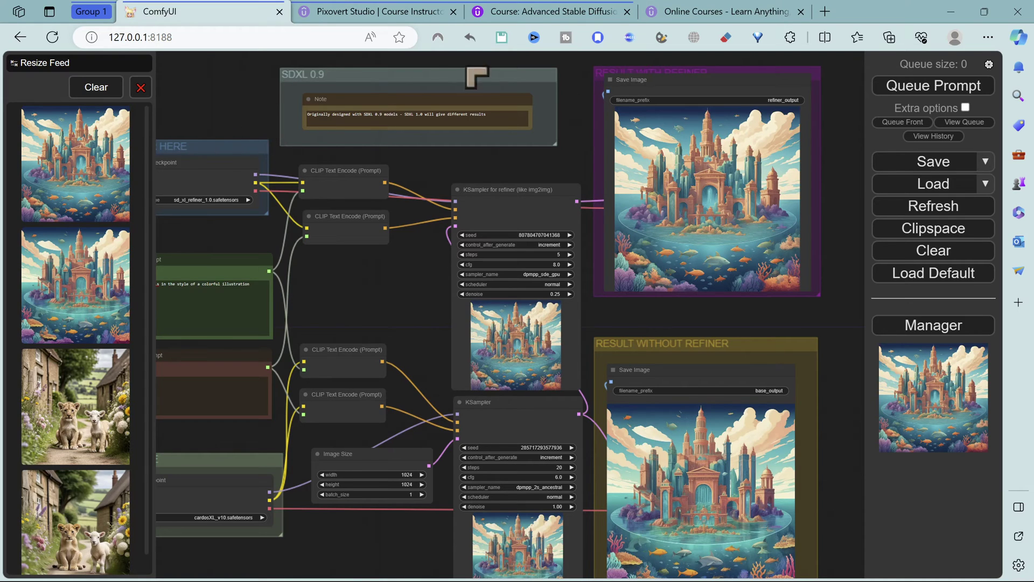
Switch to the Pixovert Studio tab and scroll through the instructor's eight courses
left_click(392, 20)
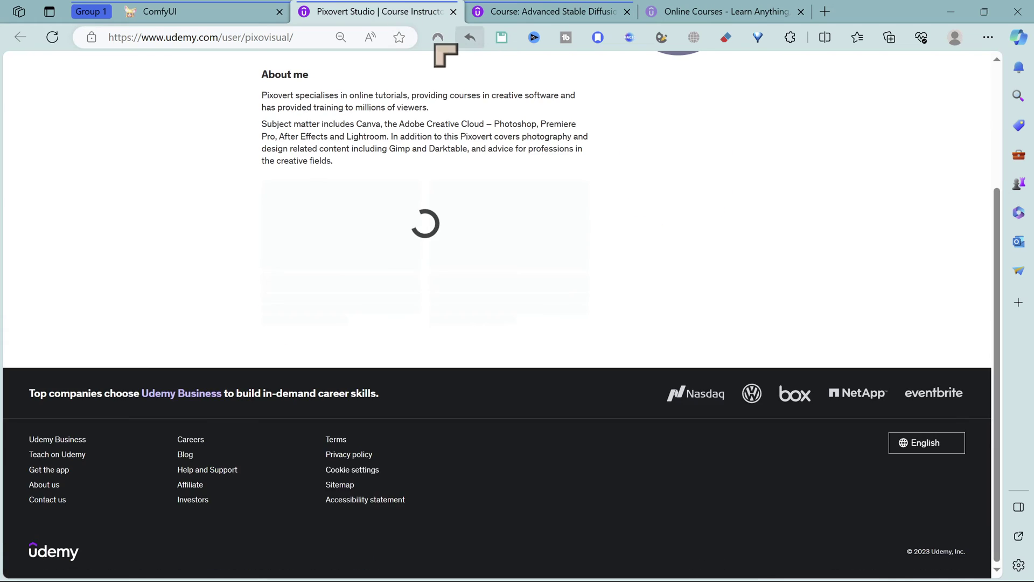
scroll(608, 170, "down", 1)
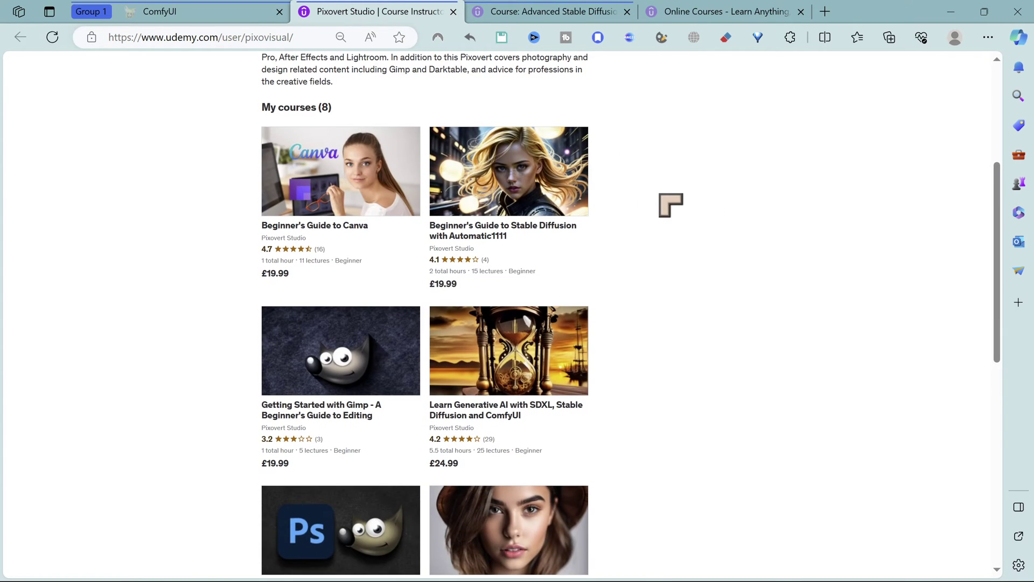
scroll(668, 218, "down", 3)
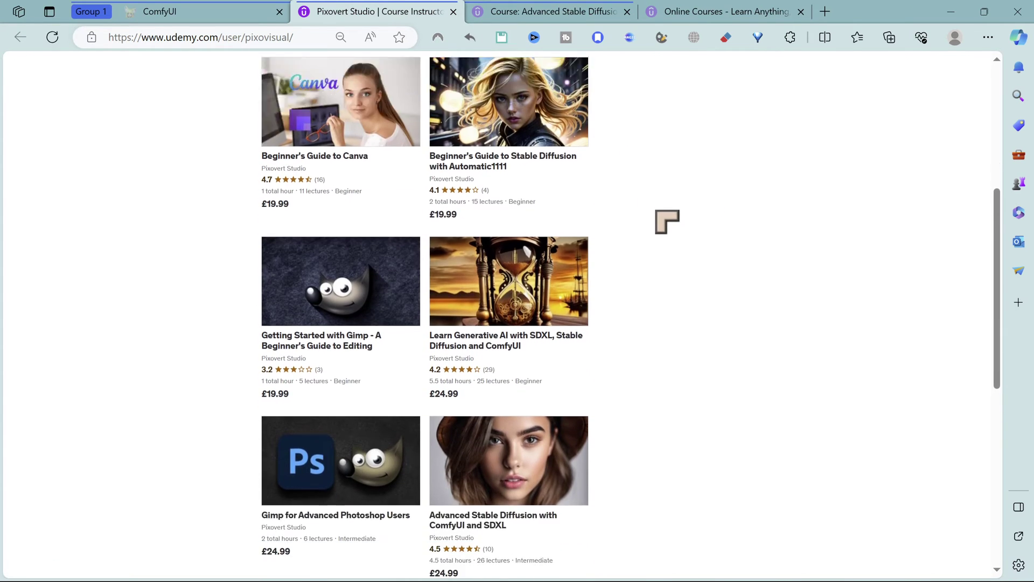
scroll(641, 254, "down", 3)
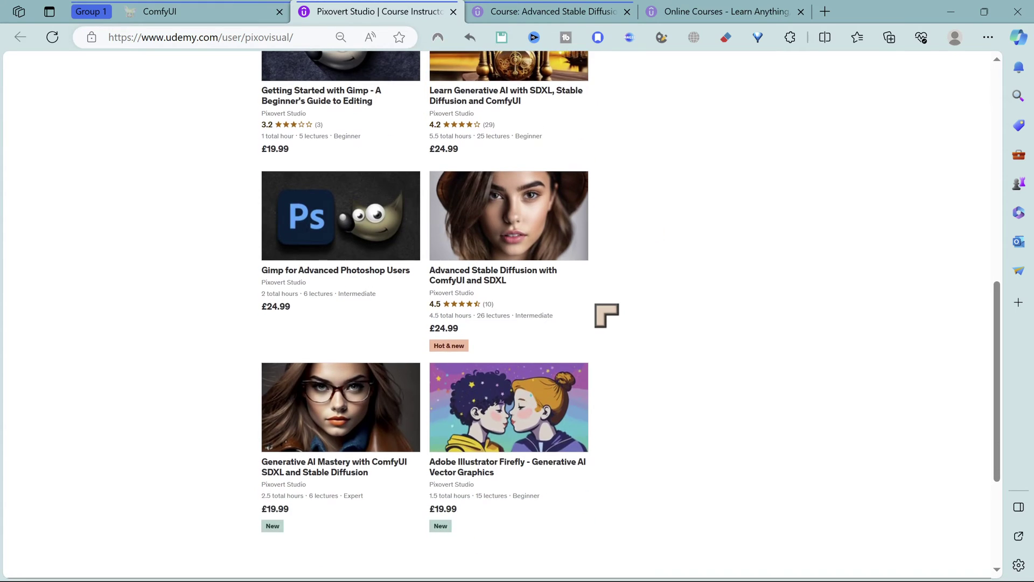
scroll(601, 310, "up", 3)
scroll(606, 313, "up", 3)
scroll(538, 258, "down", 3)
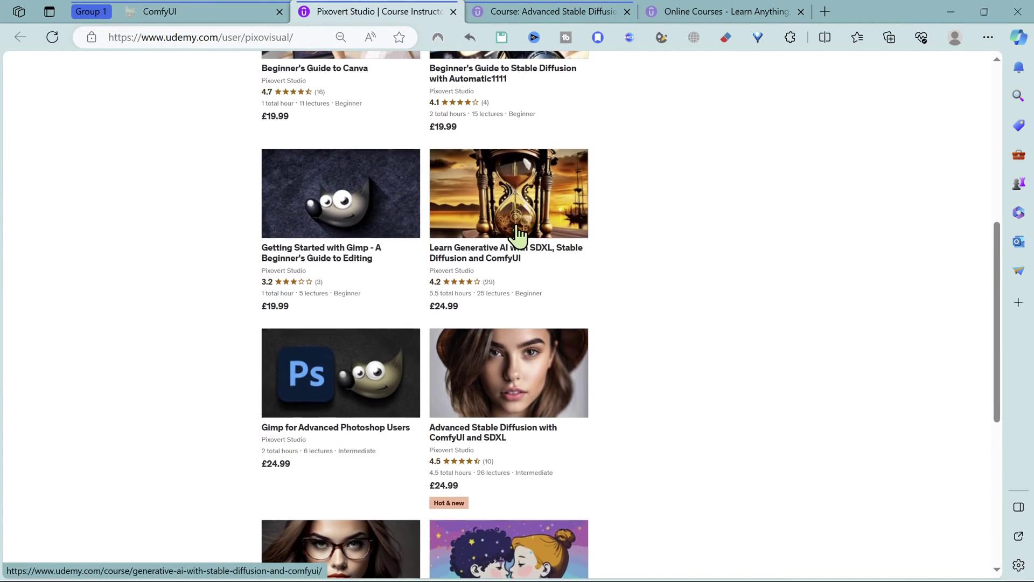
scroll(409, 323, "down", 2)
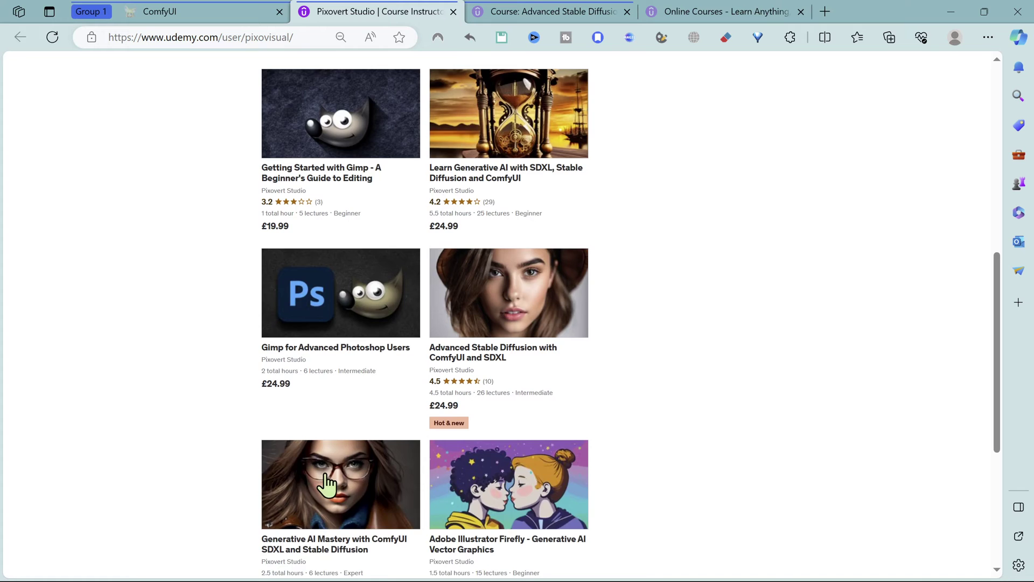
scroll(460, 377, "up", 3)
scroll(459, 377, "down", 3)
scroll(335, 454, "up", 6)
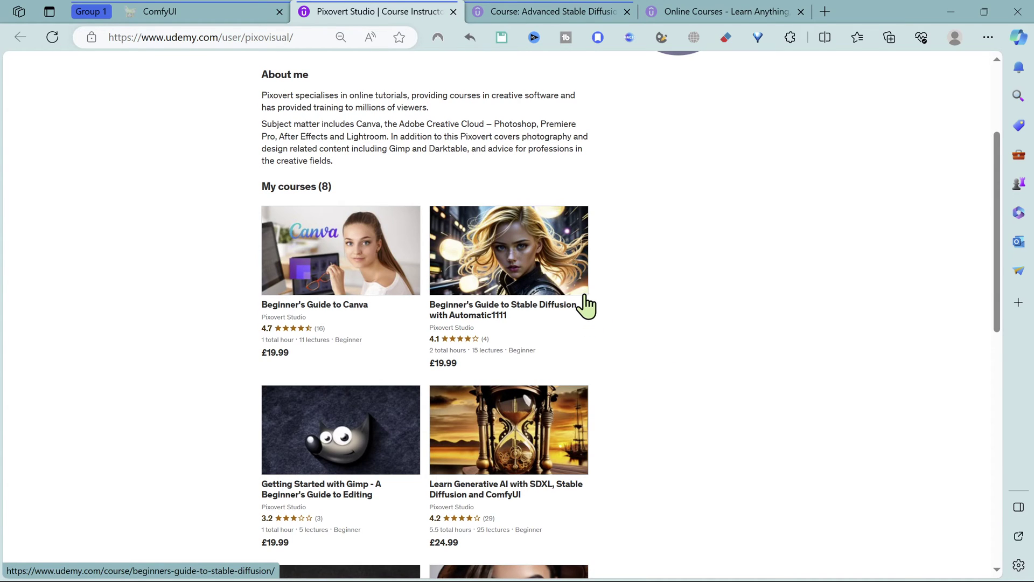
scroll(586, 308, "down", 3)
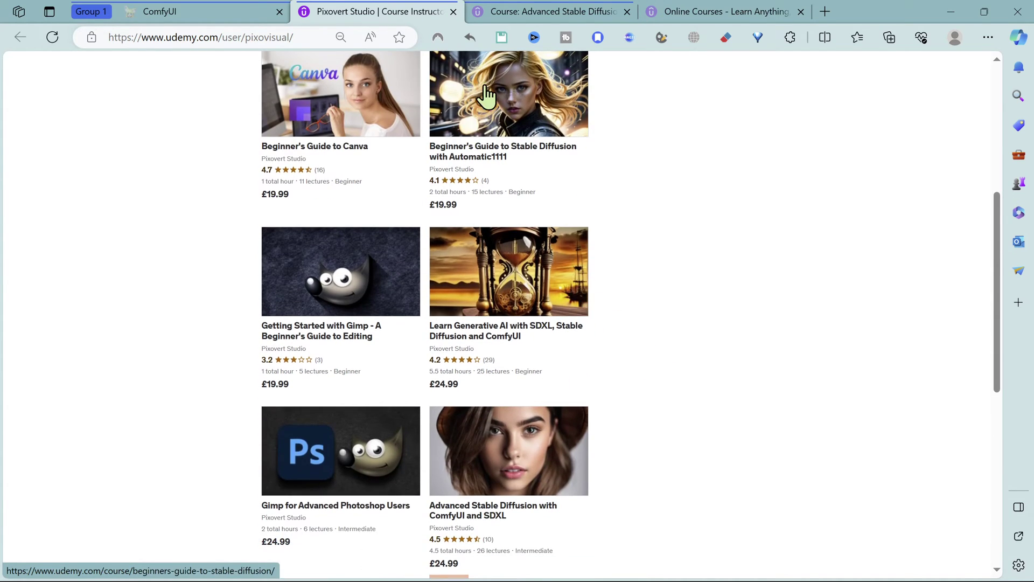
left_click(528, 16)
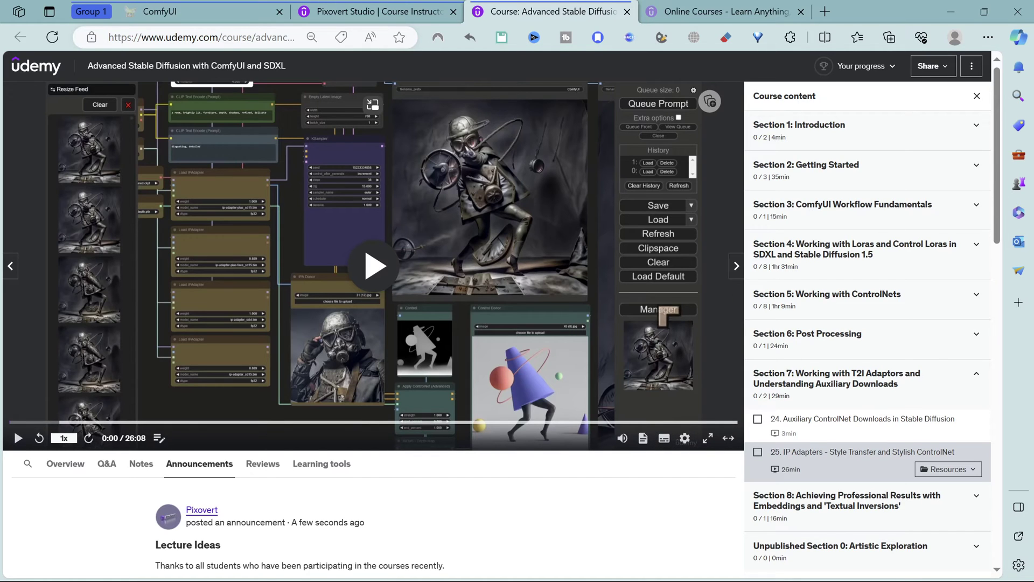
key("ctrl+shift+Tab")
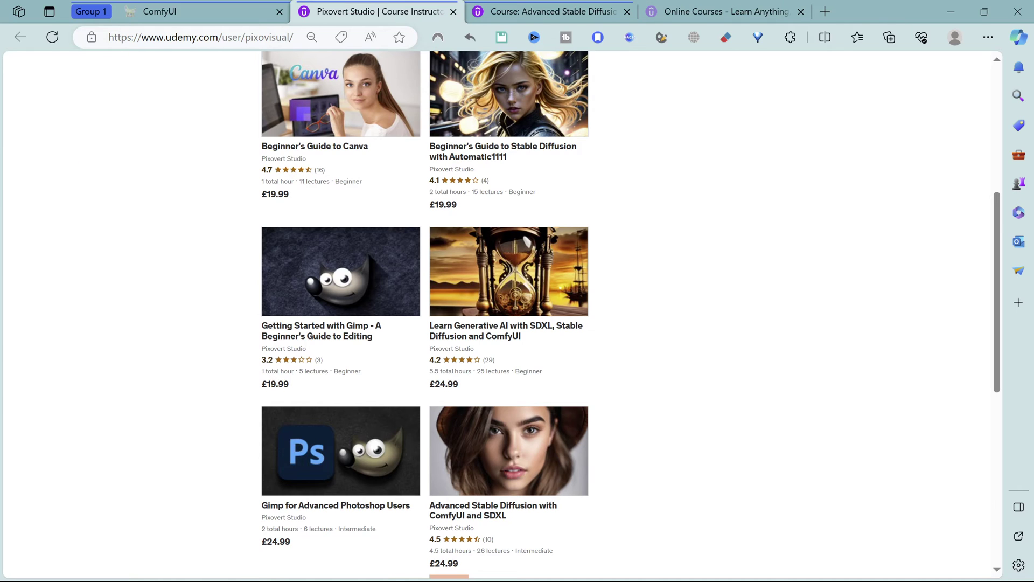
Return to the ComfyUI workflow, watch the generation run, then close the ComfyUI tab
key("ctrl+shift+Tab")
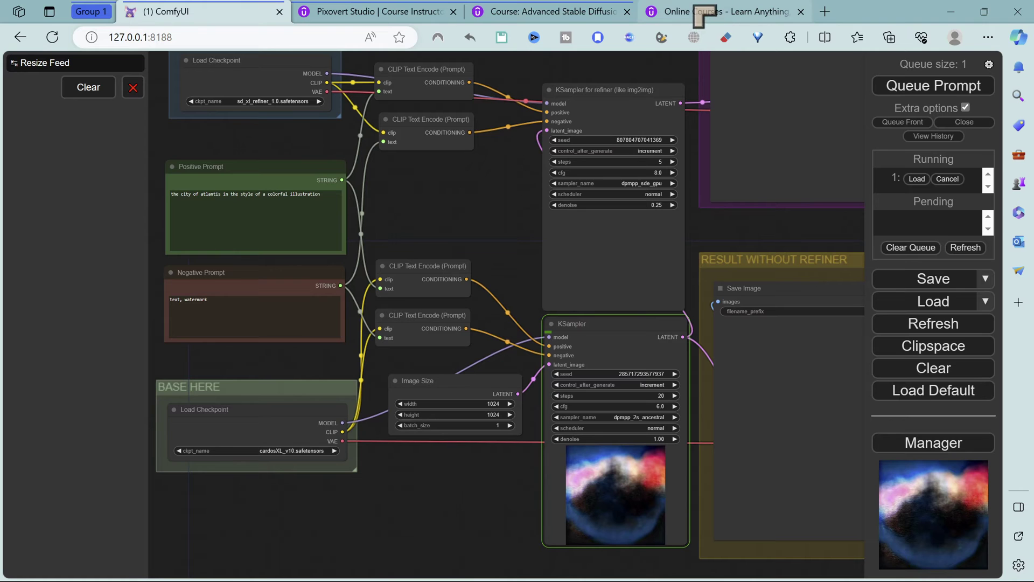
mouse_move(381, 11)
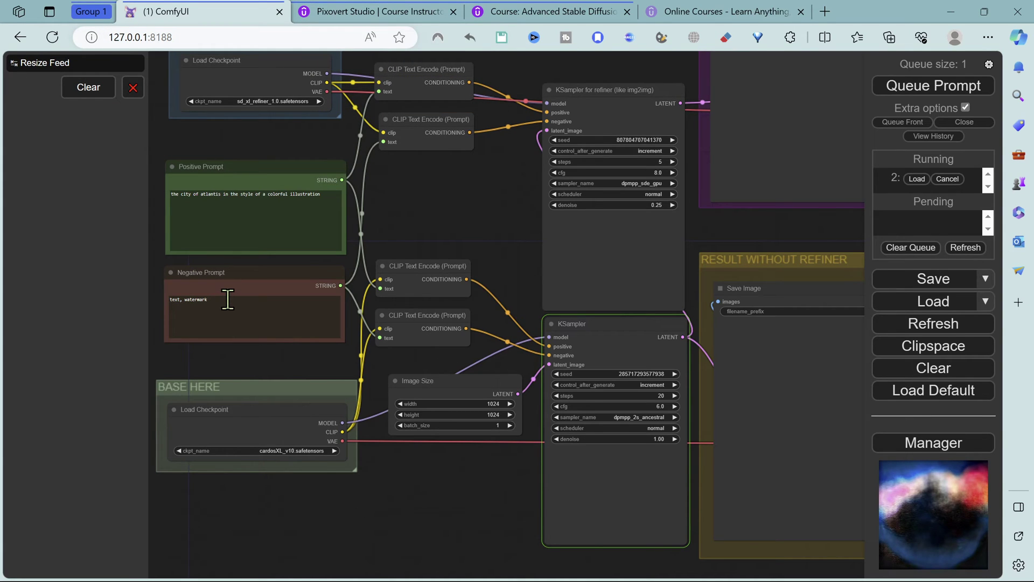
key("ctrl+w")
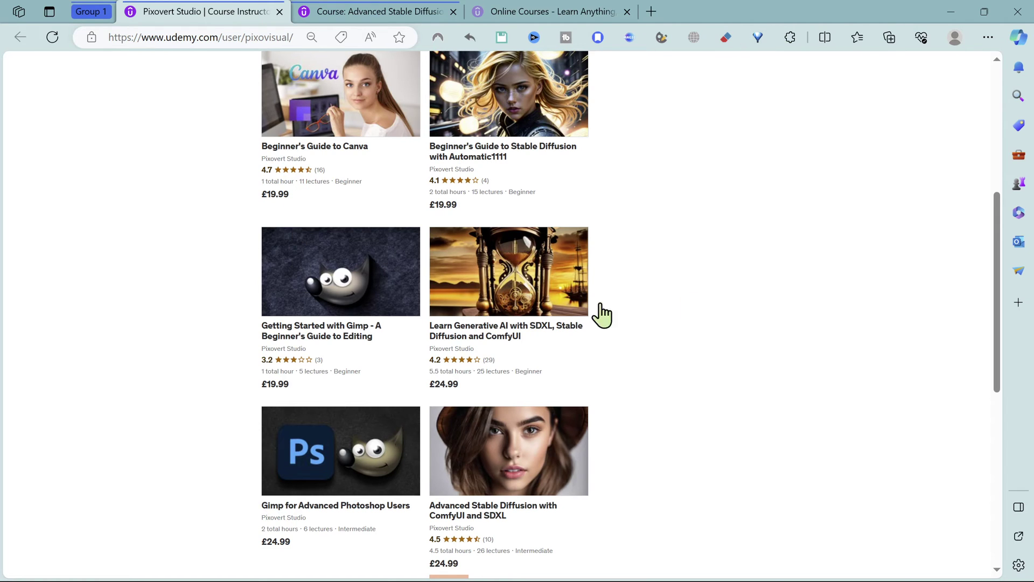
Glance at the Advanced Stable Diffusion course page, then return to the instructor's course listings
left_click(360, 14)
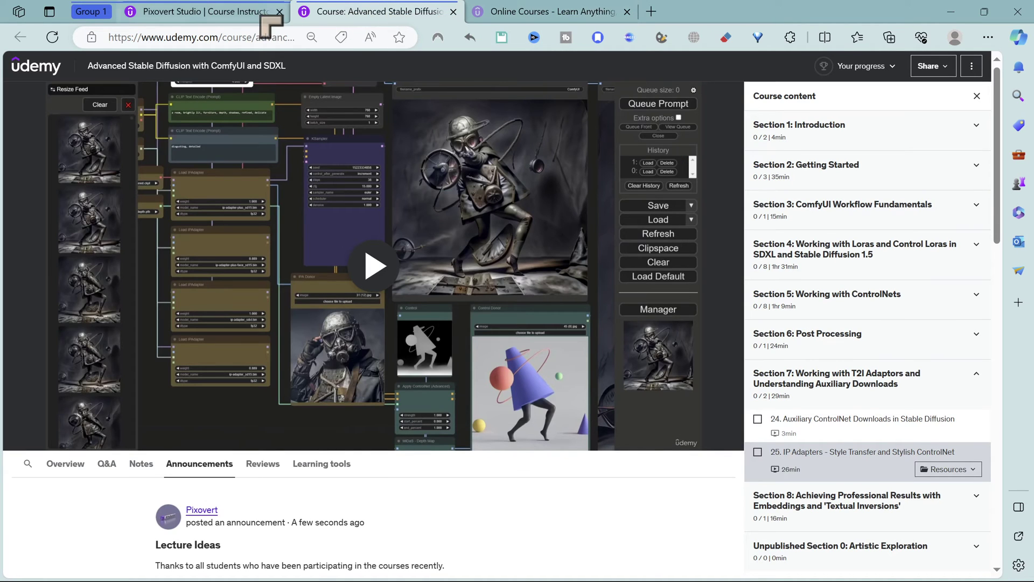
left_click(232, 15)
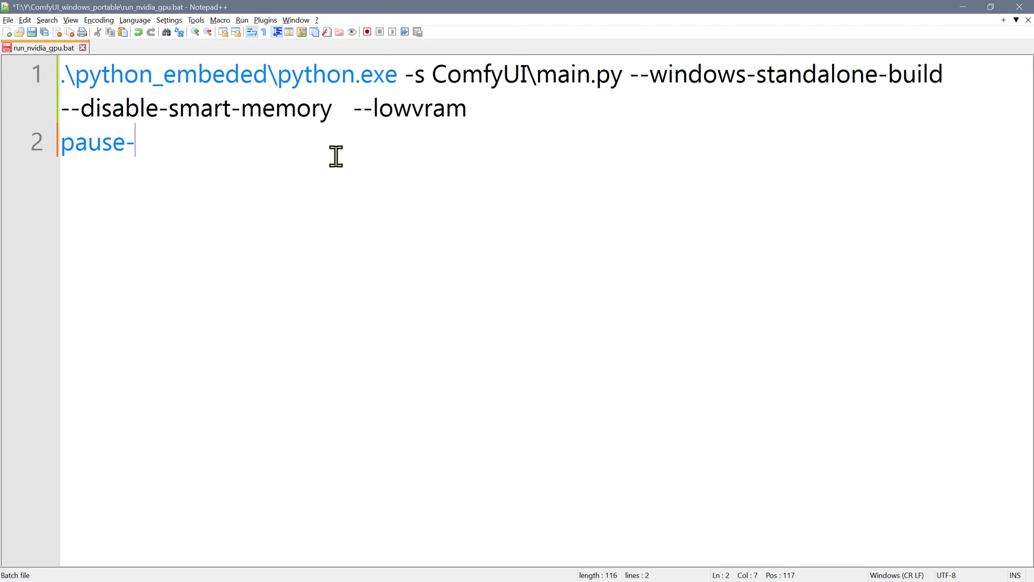
left_click(499, 112)
left_click(151, 179)
left_click(334, 111)
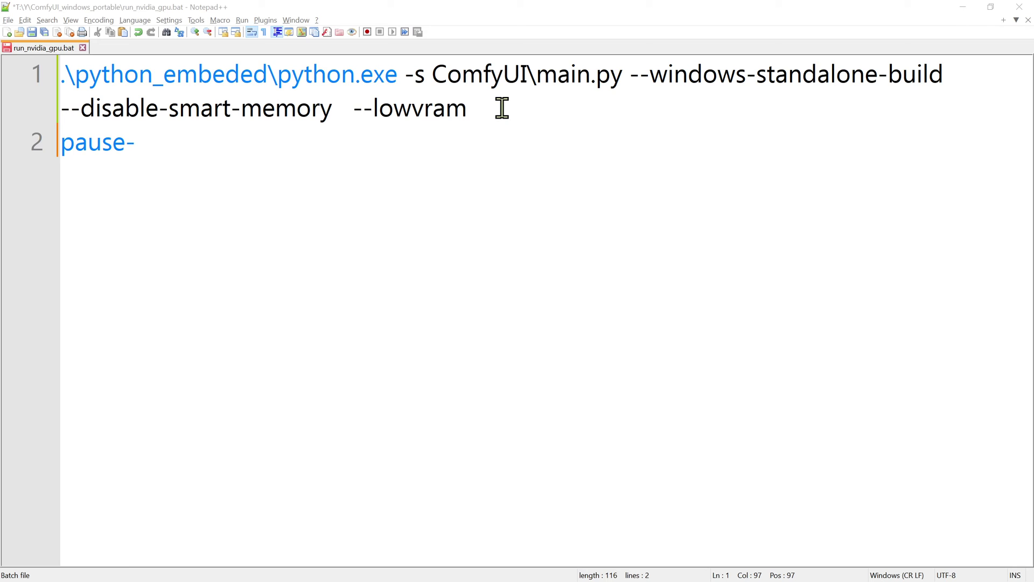
Replace the --lowvram flag on the launch line with --highvram
left_click(462, 110)
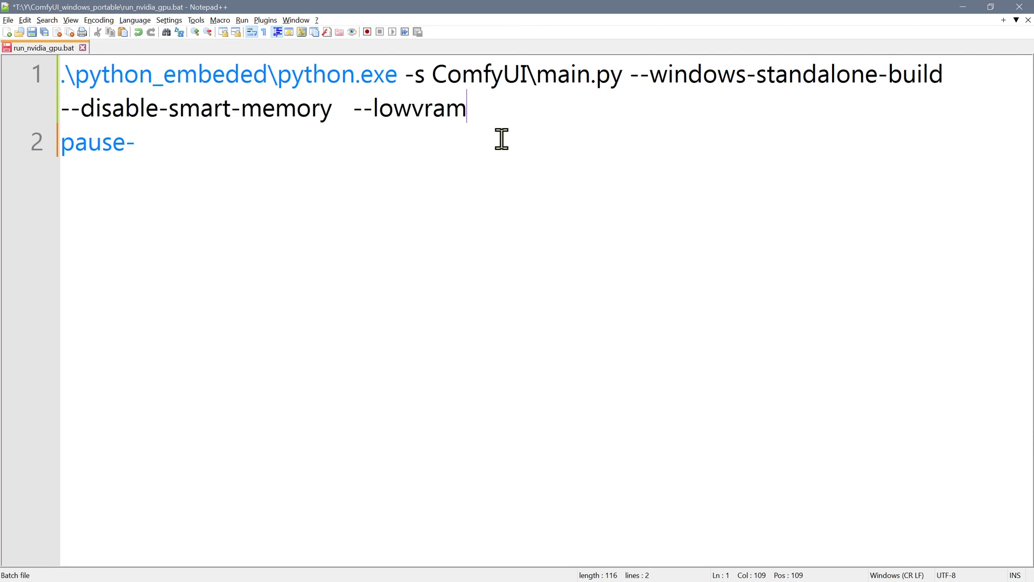
key("ctrl+BackSpace")
type("highvram")
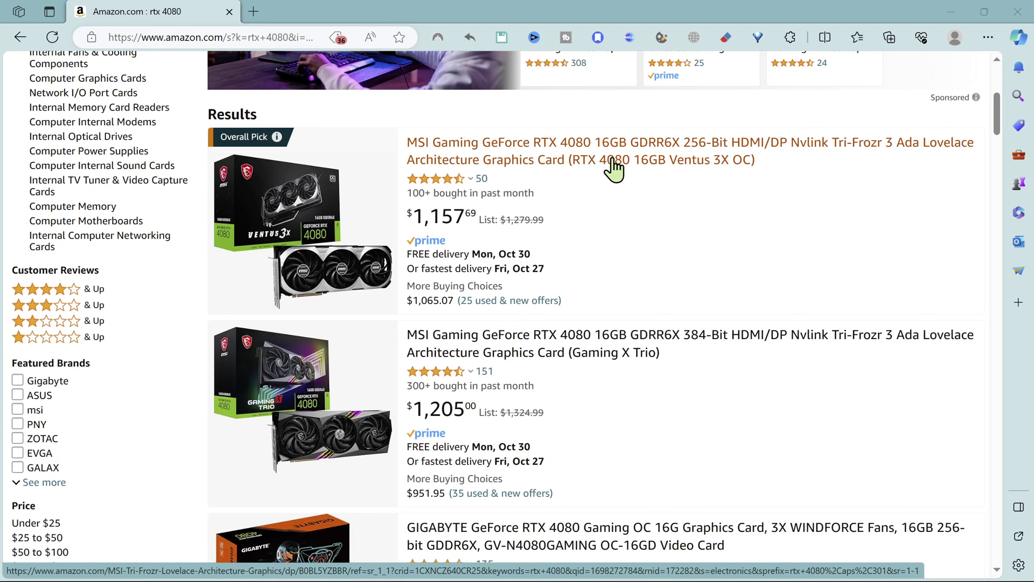
scroll(612, 167, "down", 5)
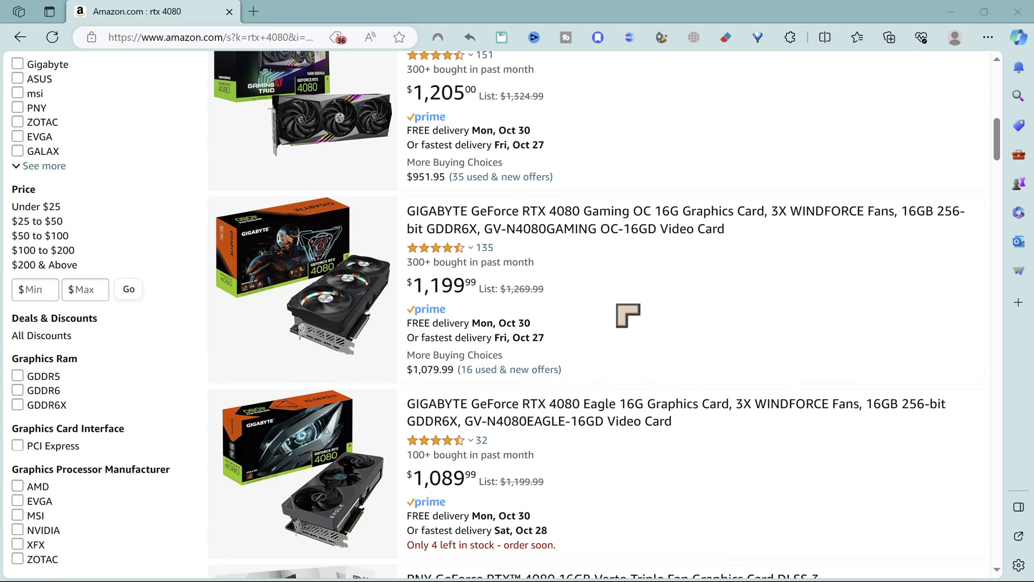